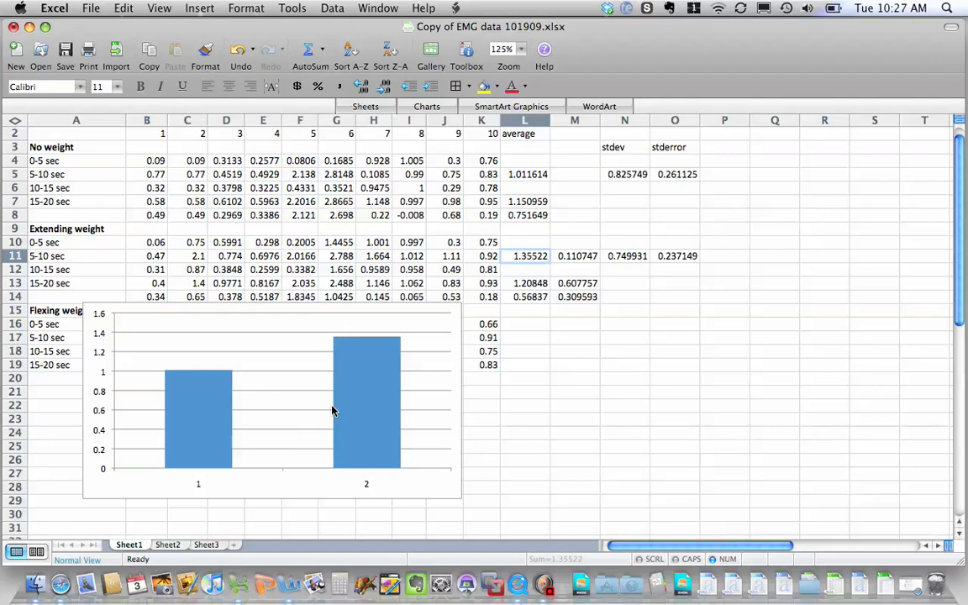
- Examine the 5-10 sec averages in L5 and L11, the standard deviations in N5 and N11, and the source data in B5:K5
{"action": "left_click", "coordinate": [527, 175]}
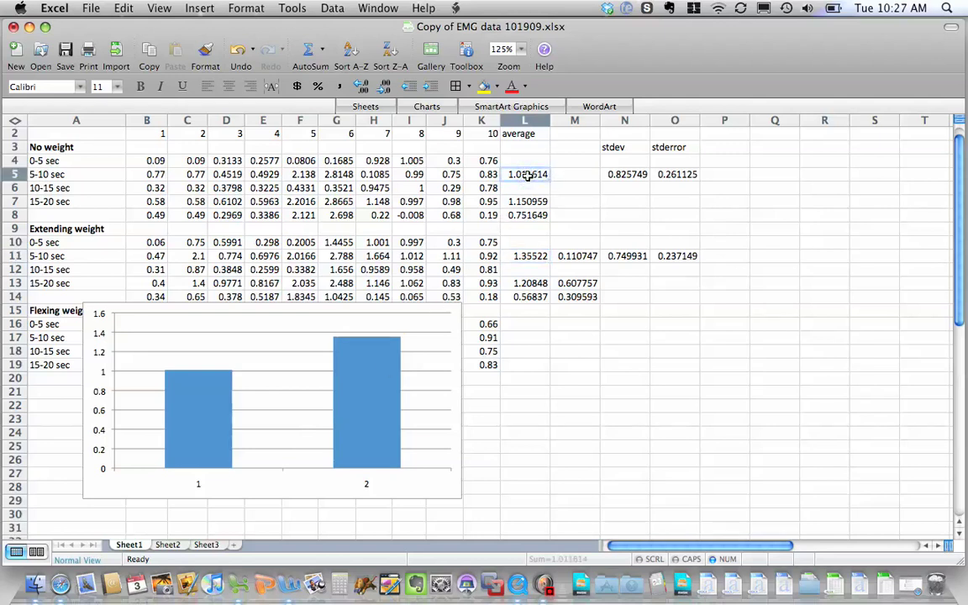
{"action": "left_click", "coordinate": [524, 255], "text": "super"}
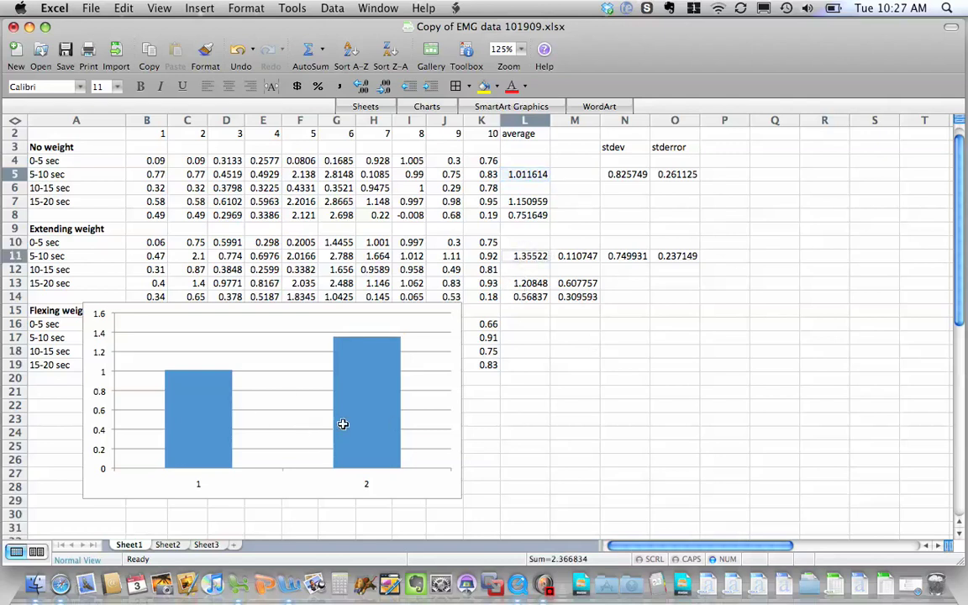
{"action": "left_click", "coordinate": [626, 174]}
{"action": "left_click", "coordinate": [622, 255]}
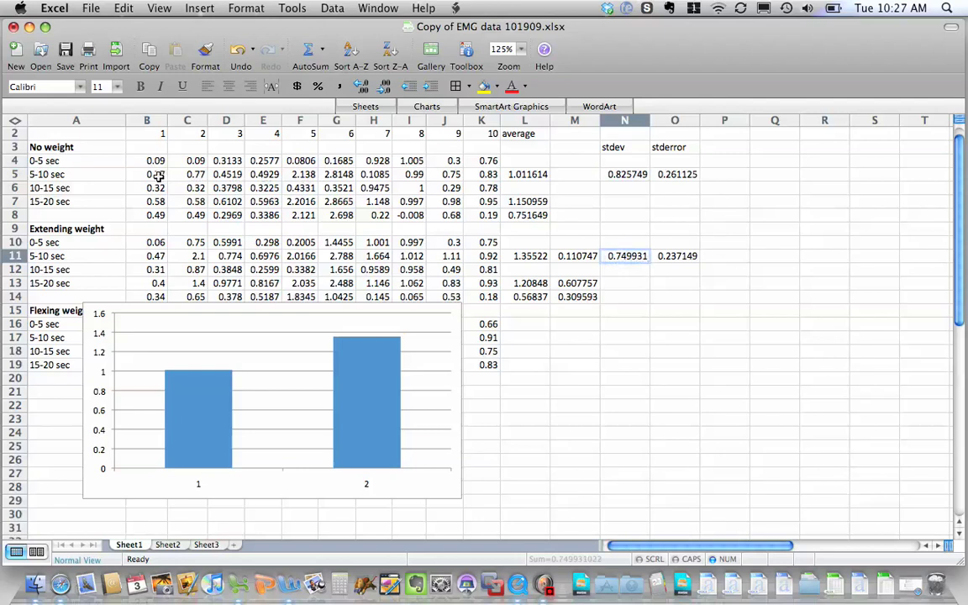
{"action": "left_click_drag", "start_coordinate": [158, 176], "coordinate": [474, 175]}
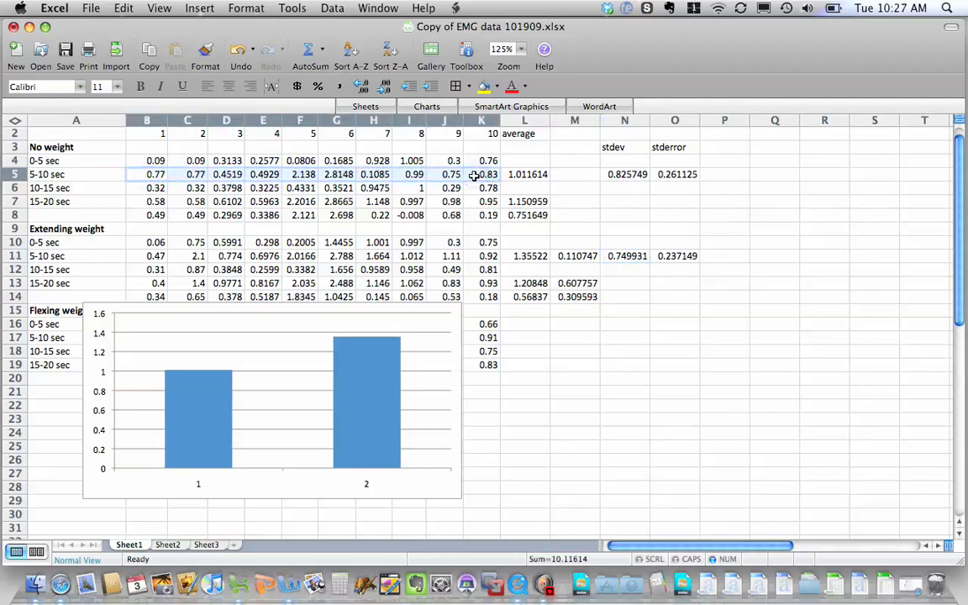
{"action": "left_click", "coordinate": [624, 174]}
- Inspect the standard error formula in O5 and review the two standard errors in O5 and O11
{"action": "left_click", "coordinate": [674, 176]}
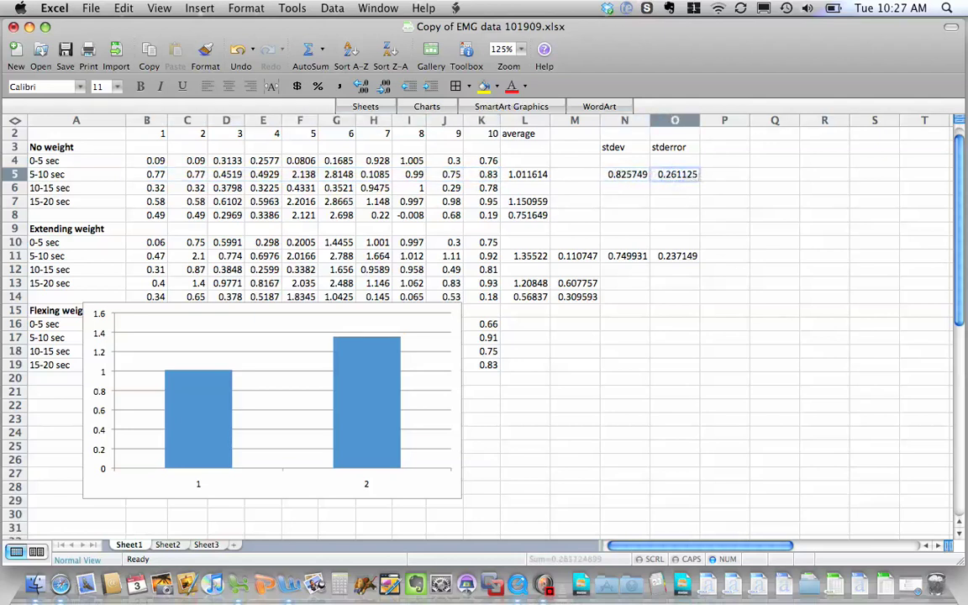
{"action": "double_click", "coordinate": [684, 175]}
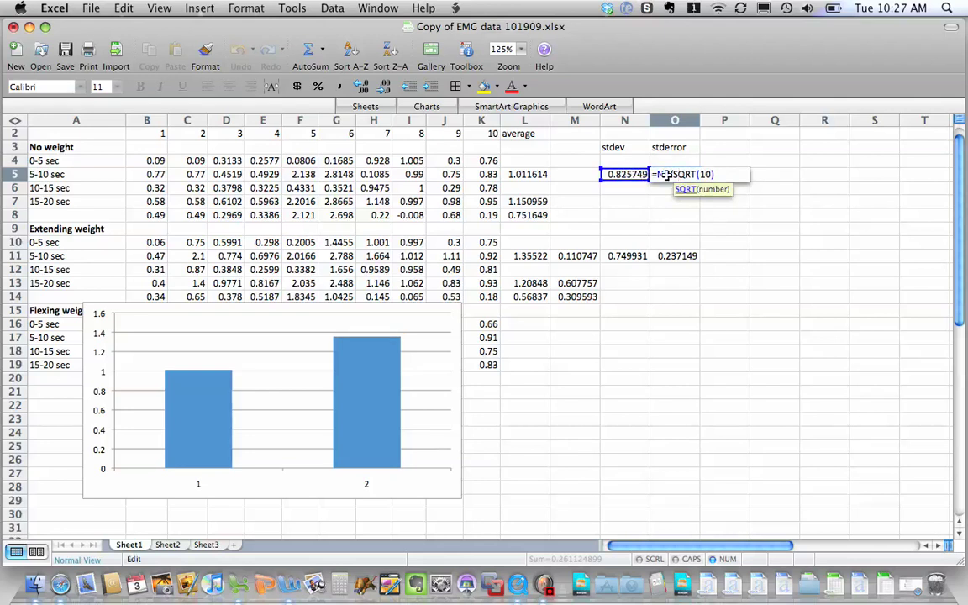
{"action": "key", "text": "Return"}
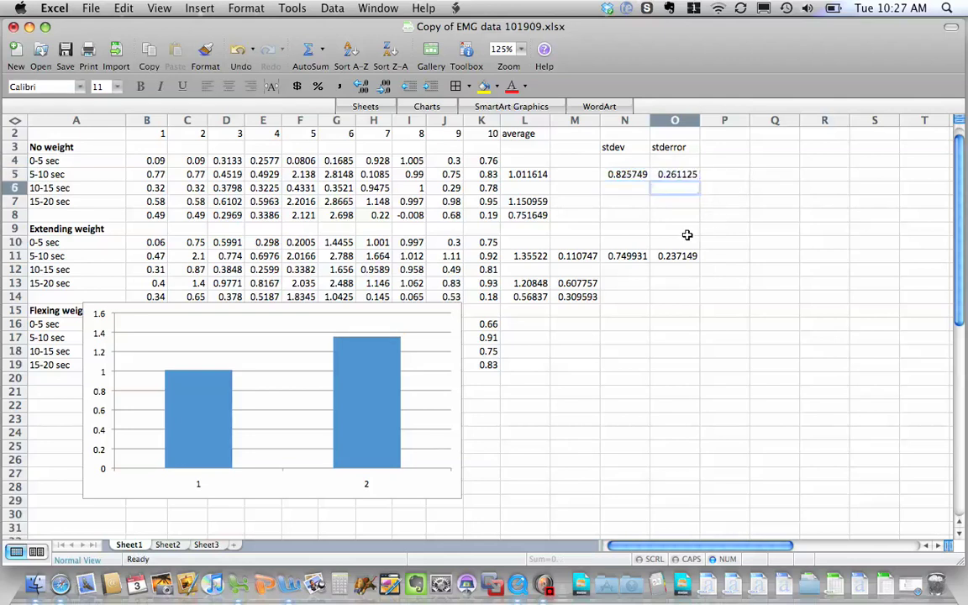
{"action": "left_click", "coordinate": [665, 257]}
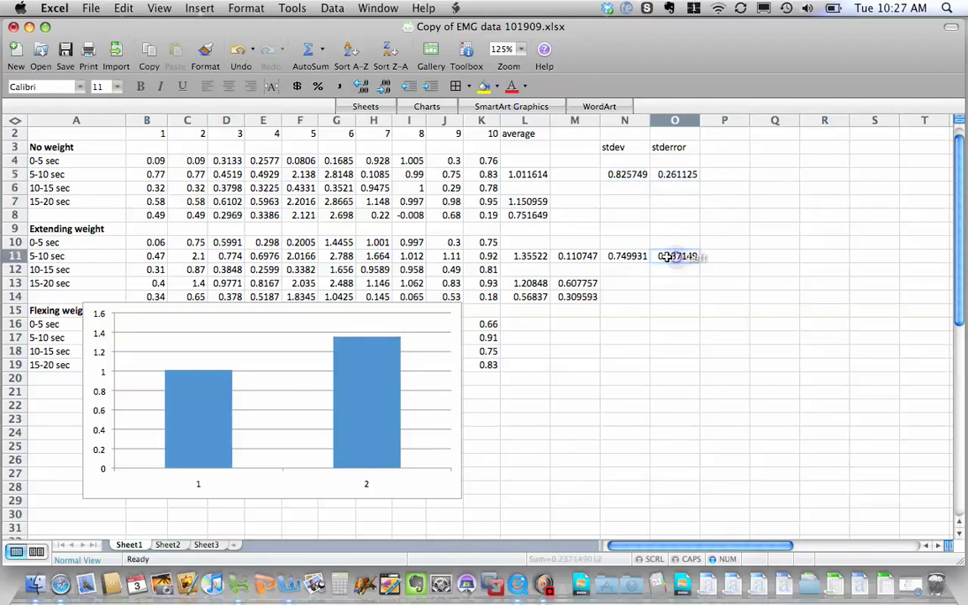
{"action": "left_click", "coordinate": [677, 176]}
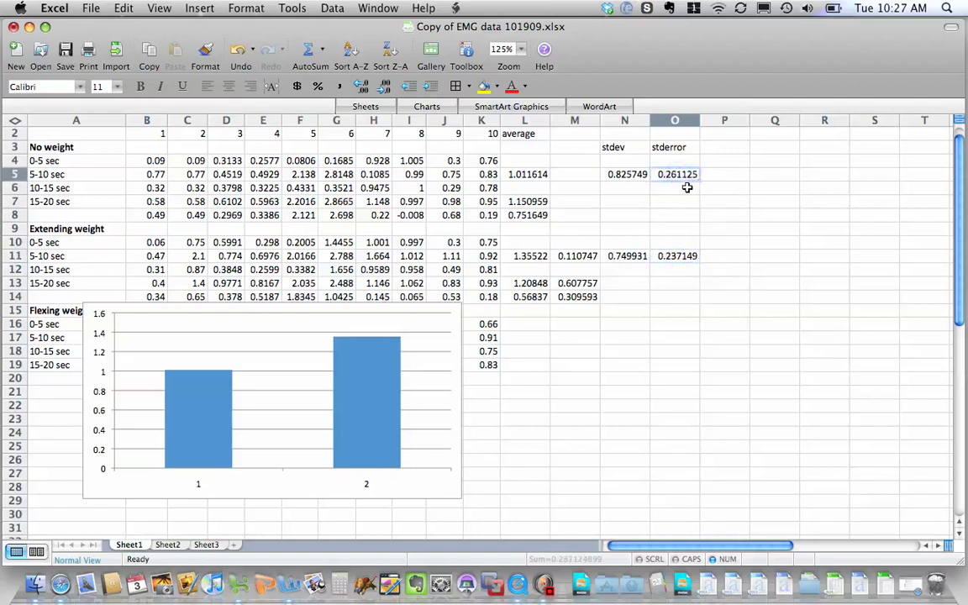
{"action": "left_click", "coordinate": [668, 256], "text": "super"}
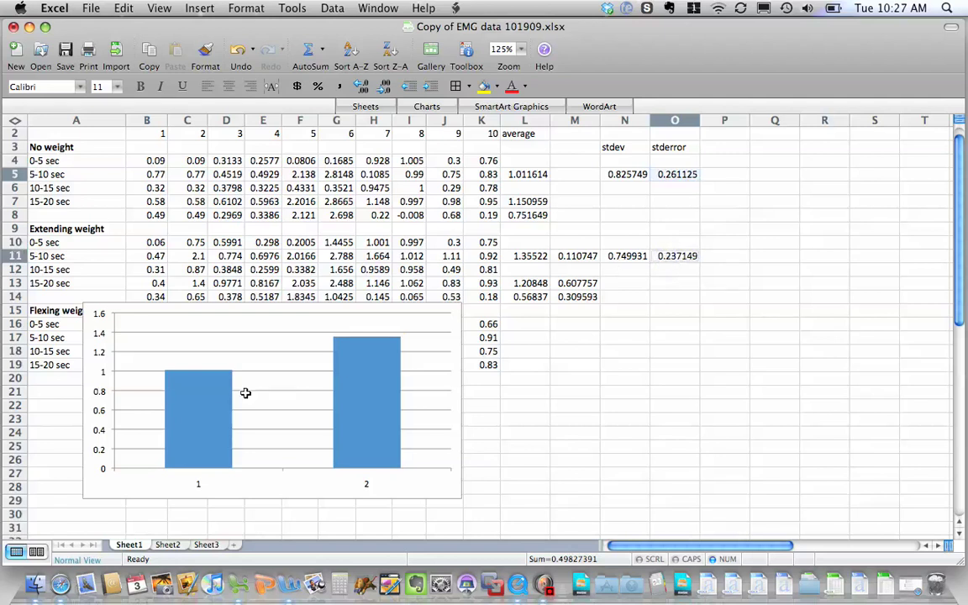
{"action": "left_click", "coordinate": [540, 395]}
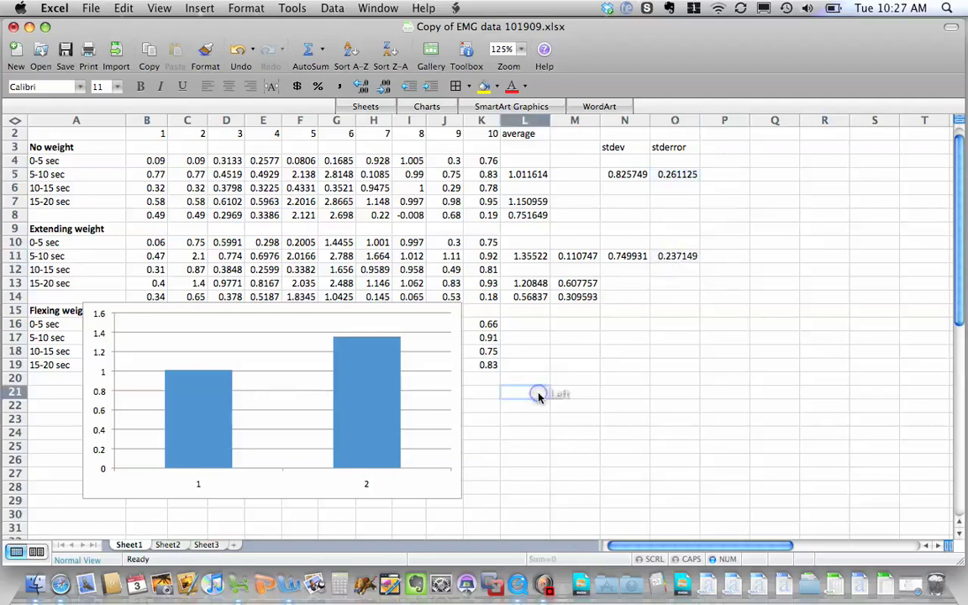
- Add error bars to the column chart's data series, displayed in both directions with capped ends and a custom error amount
{"action": "double_click", "coordinate": [360, 421]}
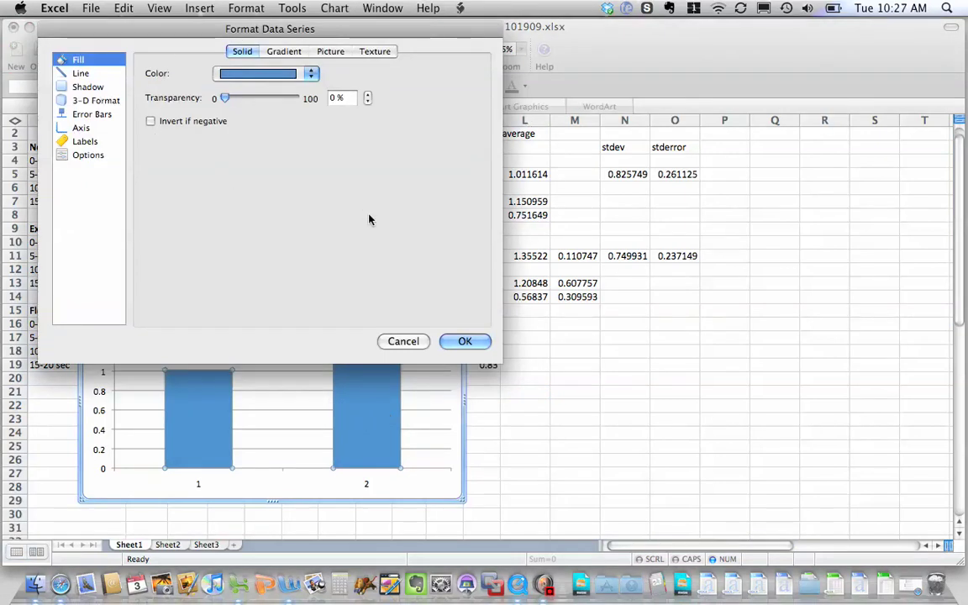
{"action": "left_click", "coordinate": [80, 116]}
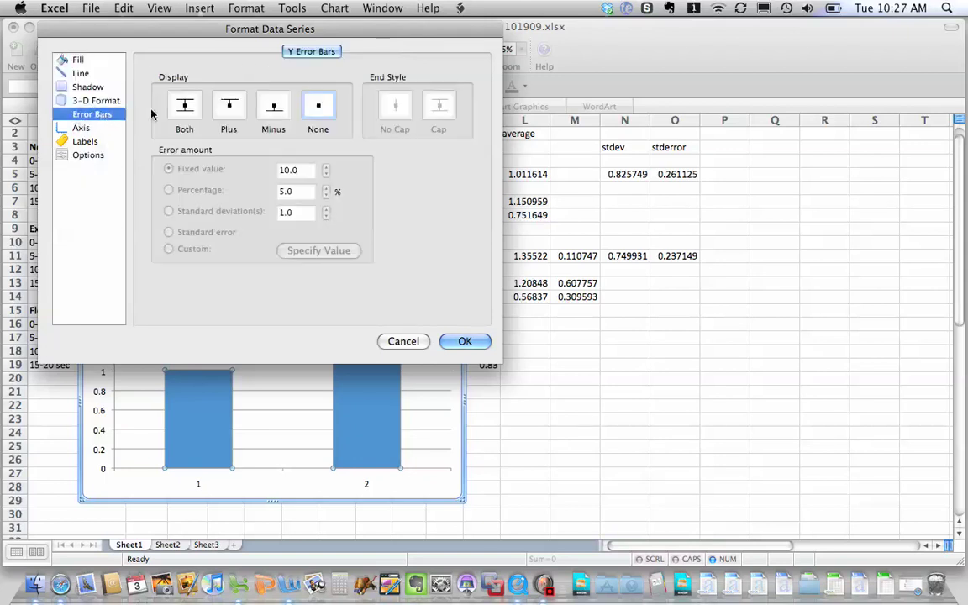
{"action": "left_click", "coordinate": [183, 104]}
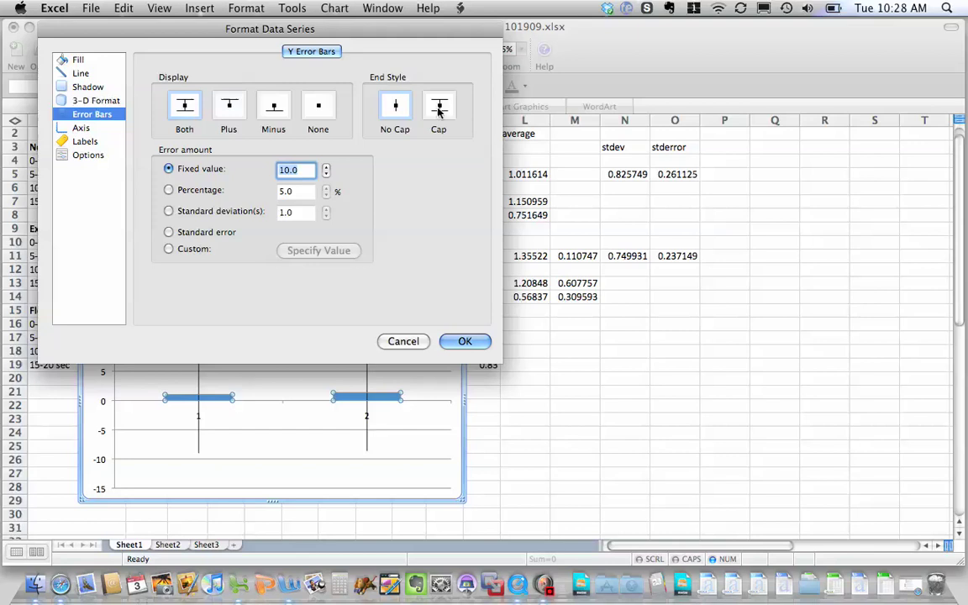
{"action": "left_click", "coordinate": [438, 108]}
{"action": "left_click", "coordinate": [168, 249]}
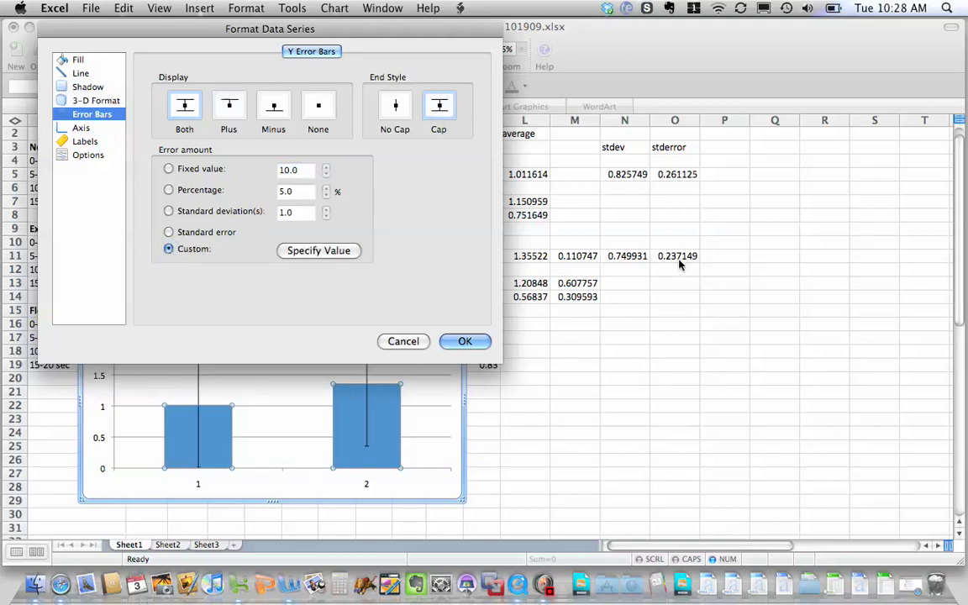
- Clear both default custom error values and set the positive error value to the standard errors in cells O5 and O11
{"action": "left_click", "coordinate": [313, 252]}
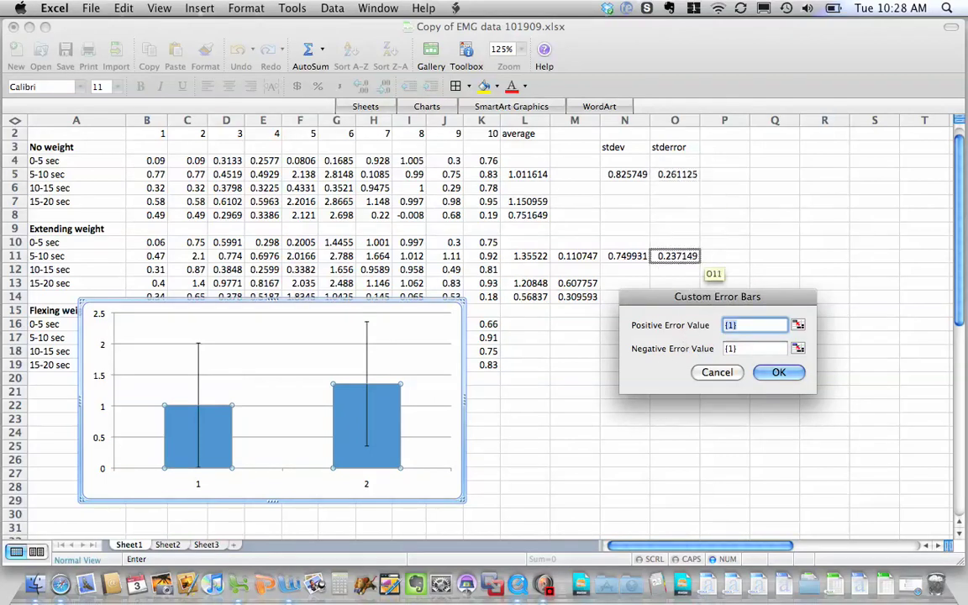
{"action": "key", "text": "BackSpace"}
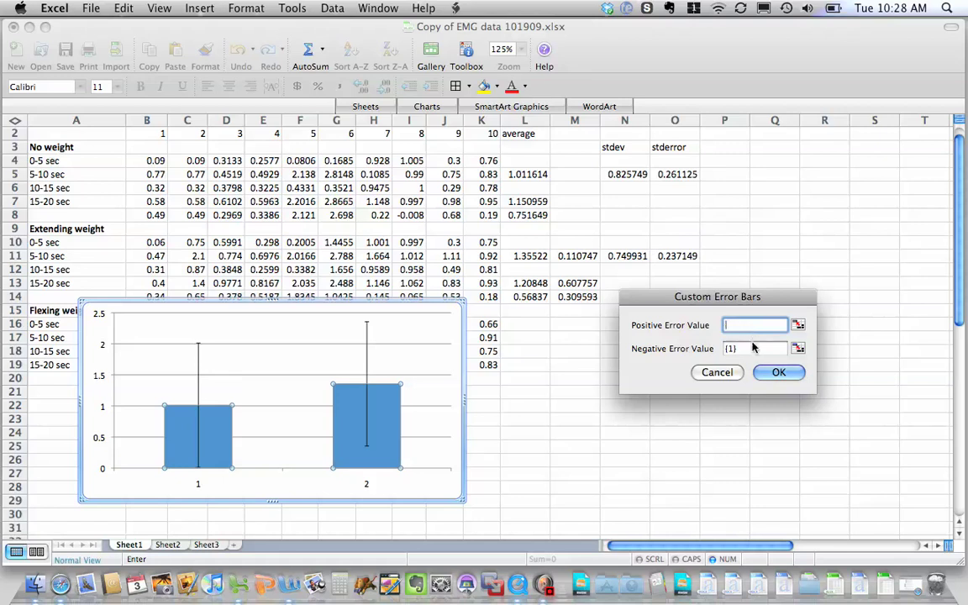
{"action": "left_click_drag", "start_coordinate": [777, 347], "coordinate": [719, 346]}
{"action": "key", "text": "BackSpace"}
{"action": "left_click", "coordinate": [738, 326]}
{"action": "left_click", "coordinate": [799, 326]}
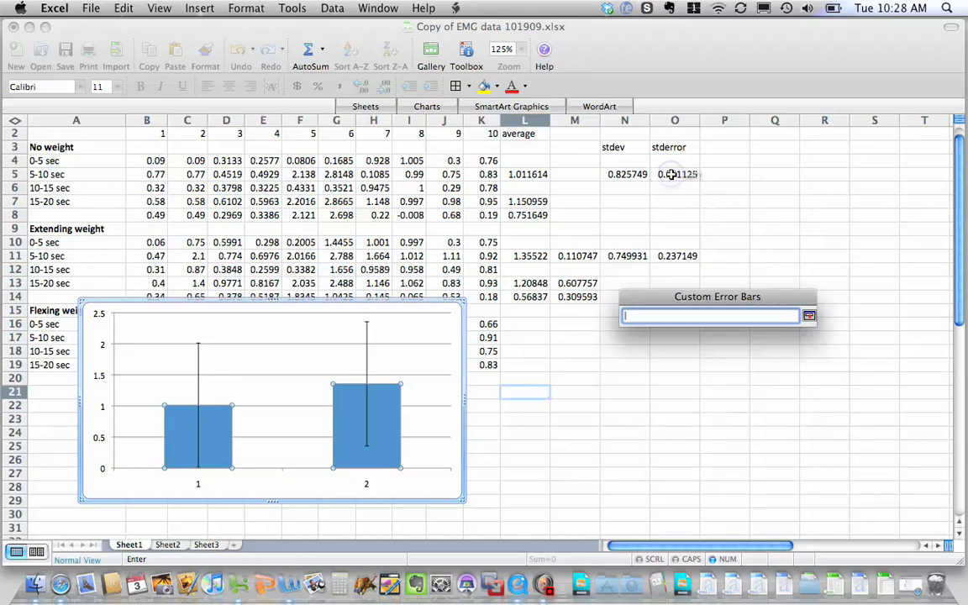
{"action": "left_click", "coordinate": [673, 175]}
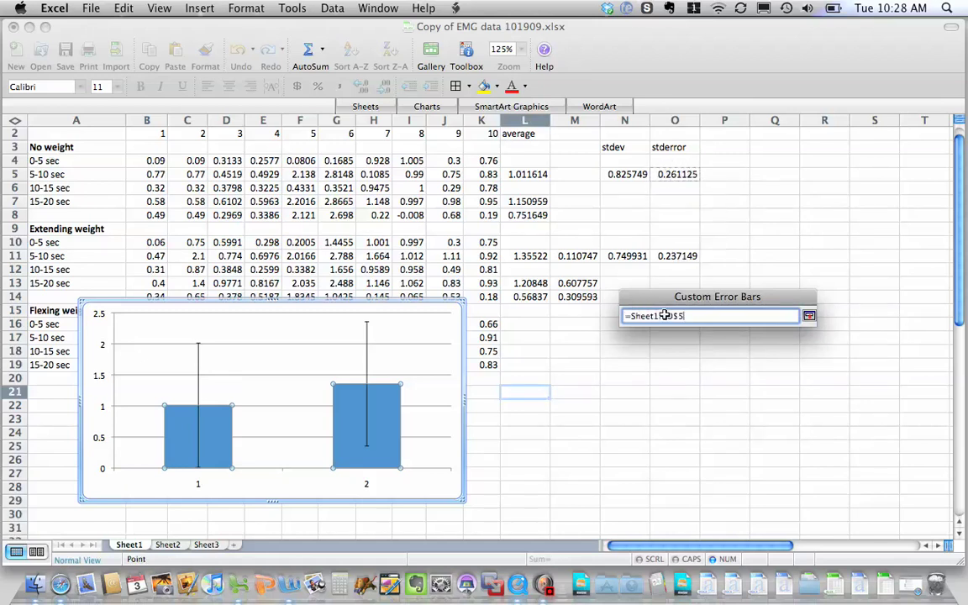
{"action": "type", "text": ","}
{"action": "left_click", "coordinate": [673, 258]}
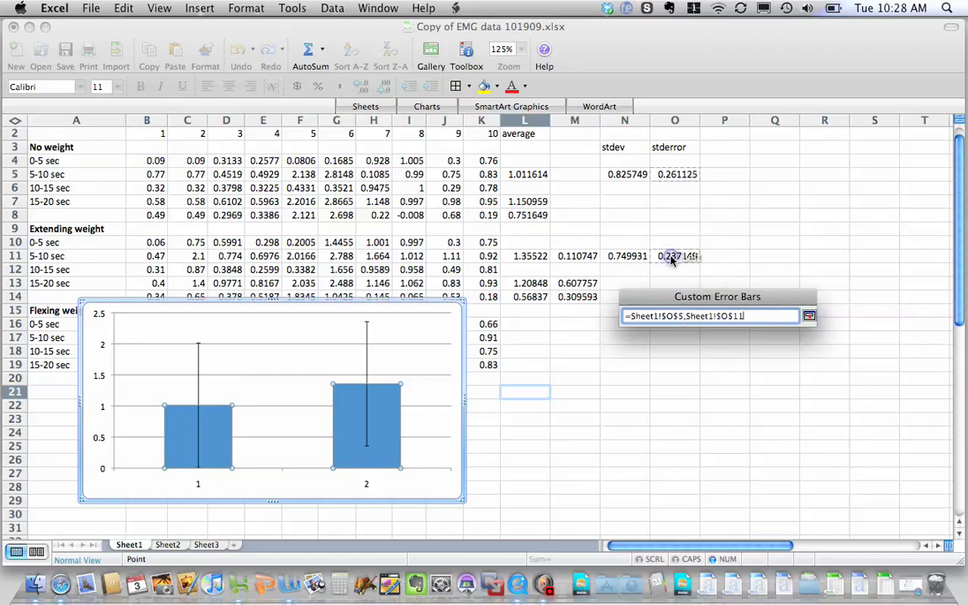
{"action": "left_click", "coordinate": [809, 316]}
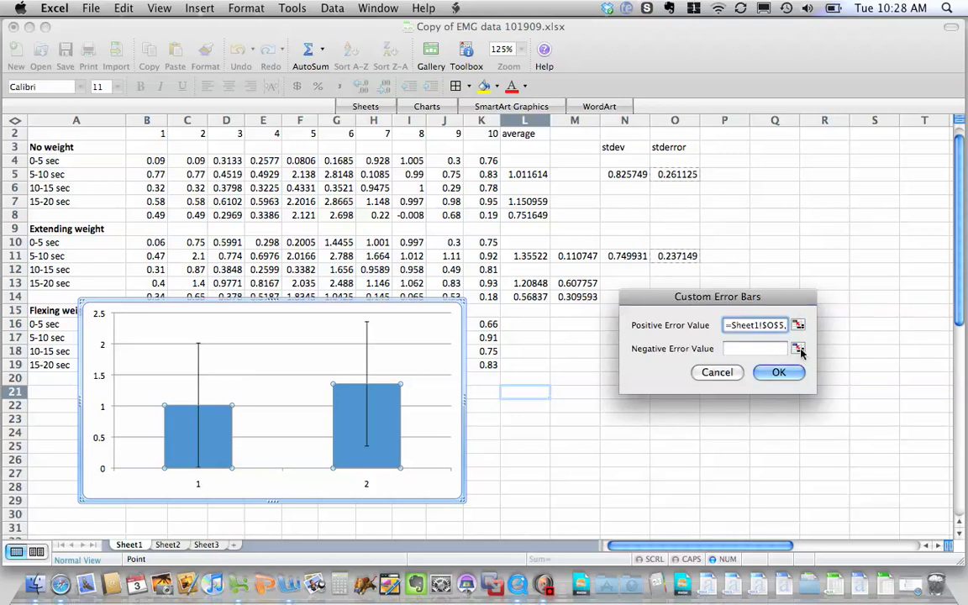
- Set the negative error value to the same standard errors in O5 and O11 and apply the error bars to the chart
{"action": "left_click", "coordinate": [798, 350]}
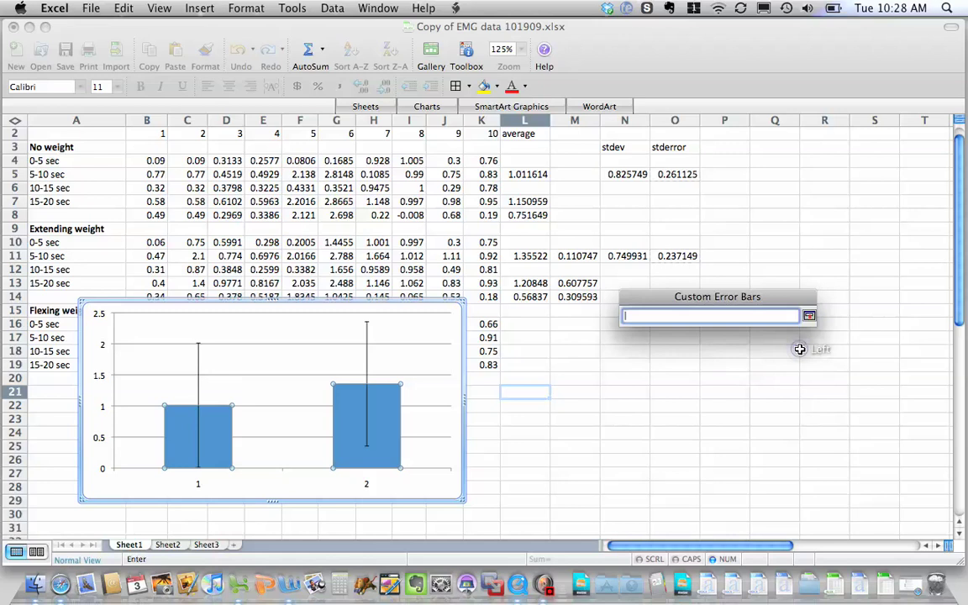
{"action": "left_click", "coordinate": [672, 176]}
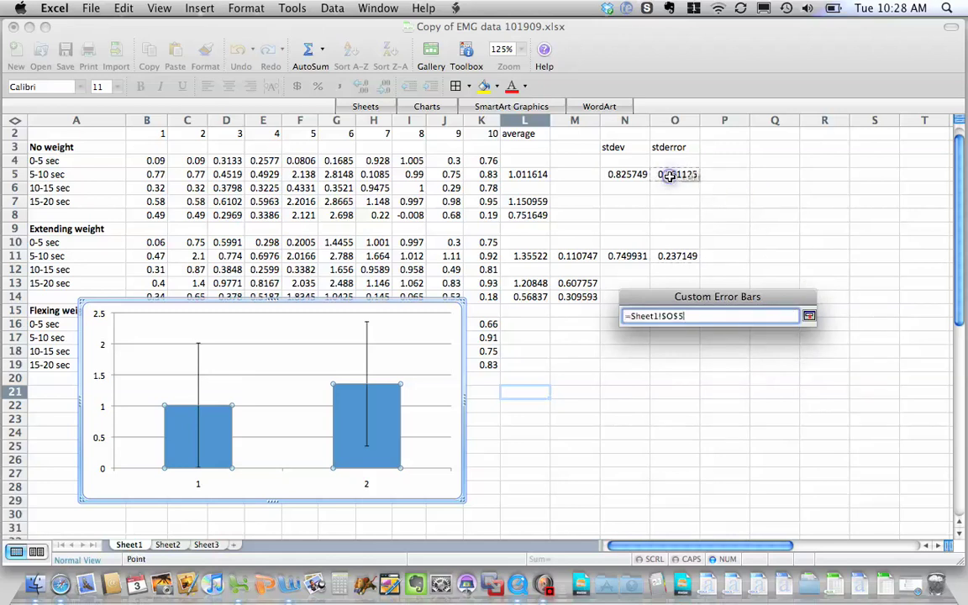
{"action": "left_click", "coordinate": [676, 256], "text": "super"}
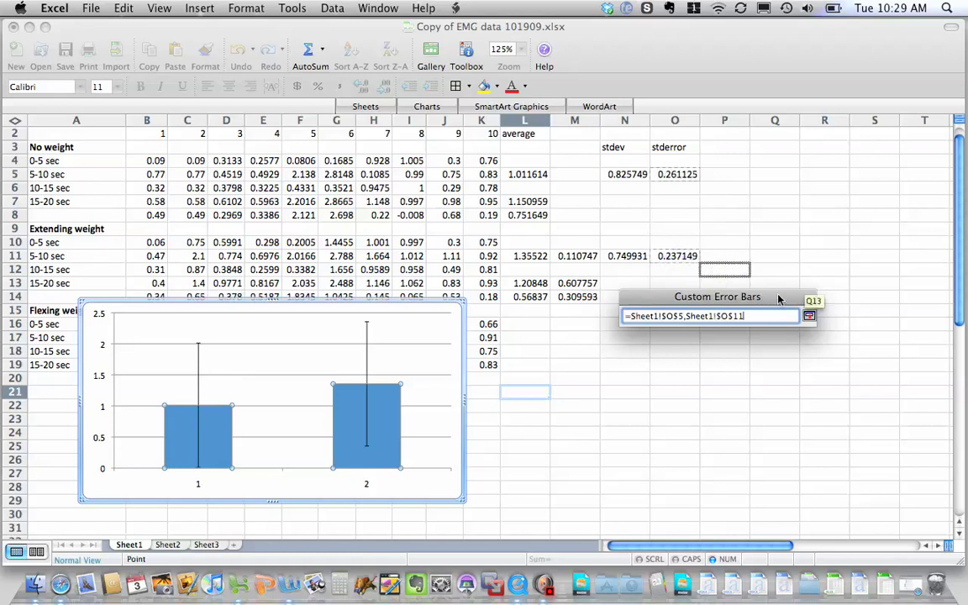
{"action": "left_click", "coordinate": [808, 316]}
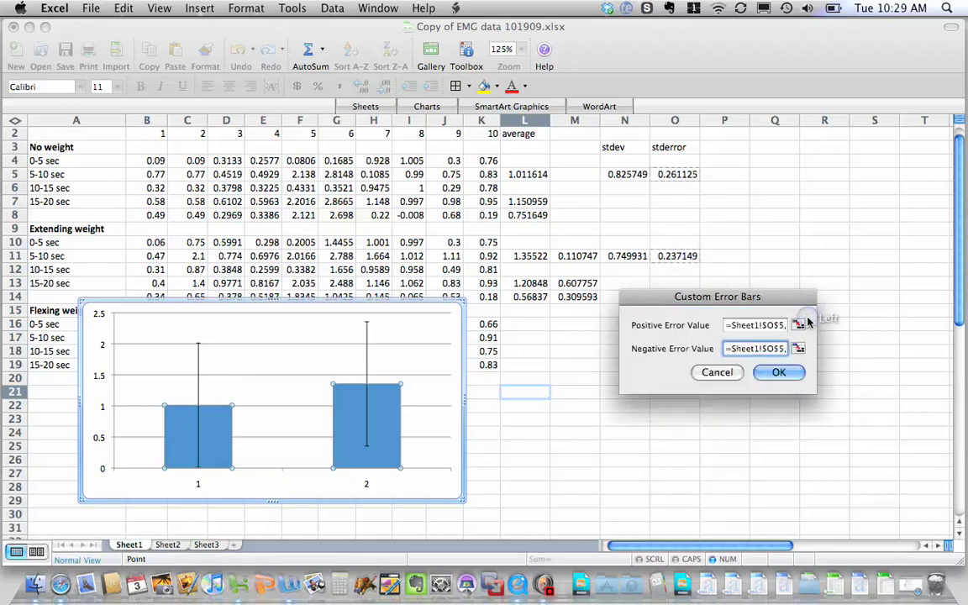
{"action": "left_click", "coordinate": [778, 373]}
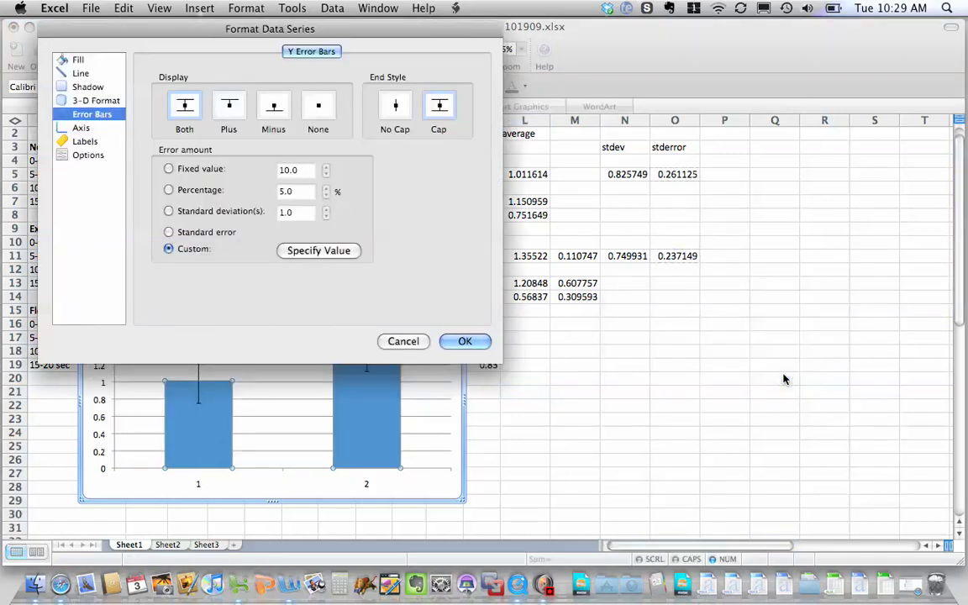
{"action": "left_click", "coordinate": [464, 341]}
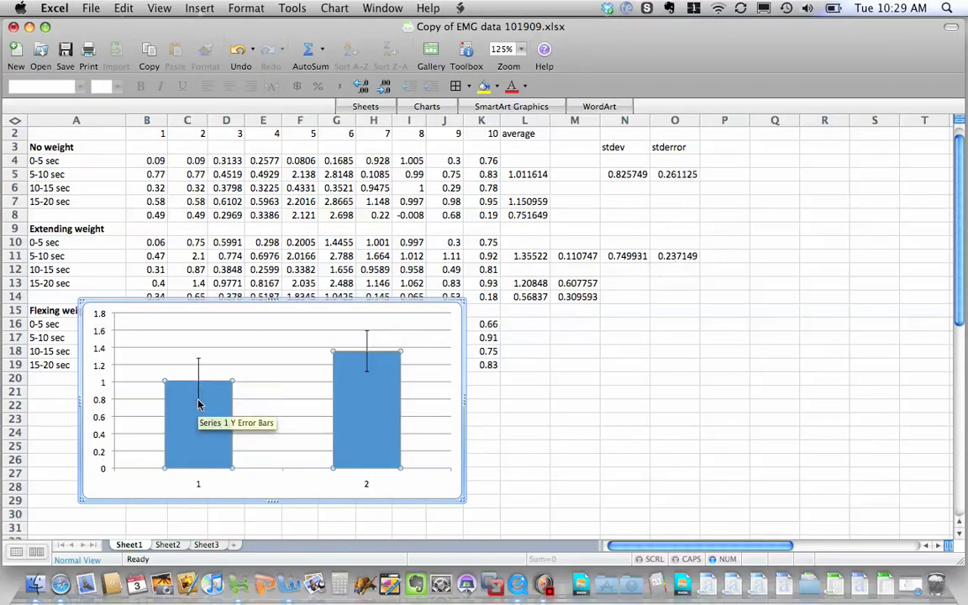
- Set the chart's category (X) axis labels to the No weight and Extending weight headings in cells A3 and A9
{"action": "mouse_move", "coordinate": [205, 388]}
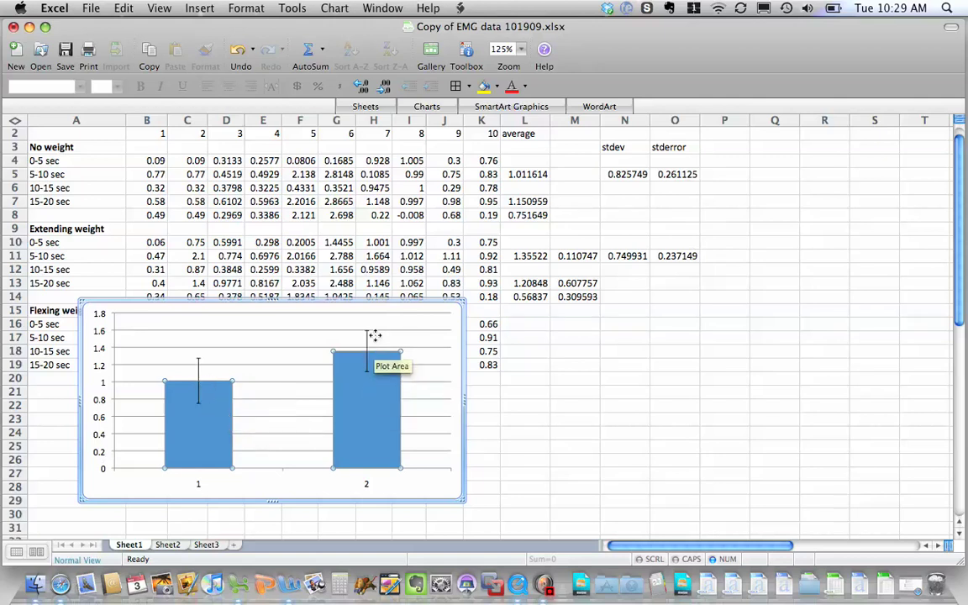
{"action": "mouse_move", "coordinate": [374, 354]}
{"action": "left_click", "coordinate": [263, 426]}
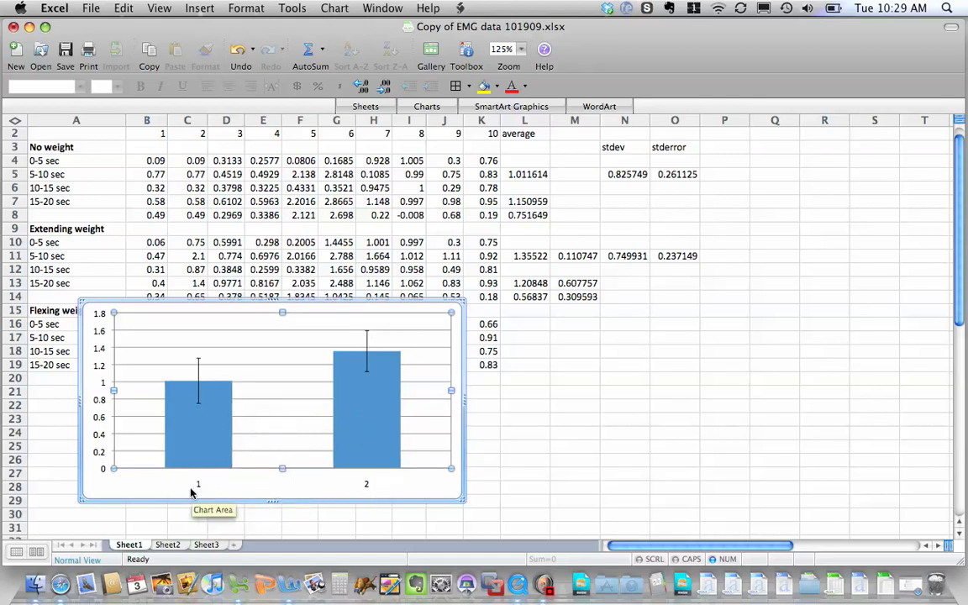
{"action": "mouse_move", "coordinate": [344, 457]}
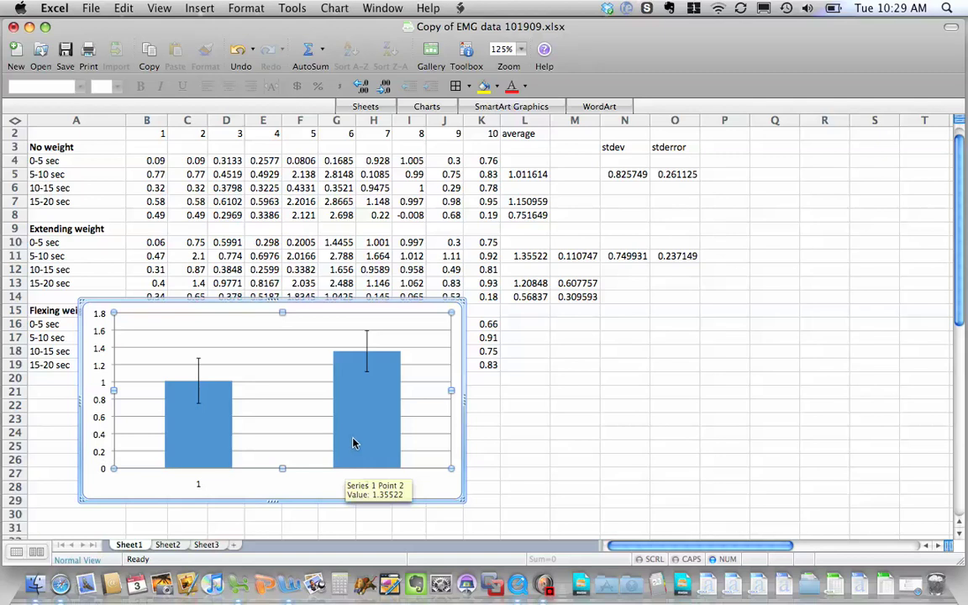
{"action": "left_click", "coordinate": [334, 9]}
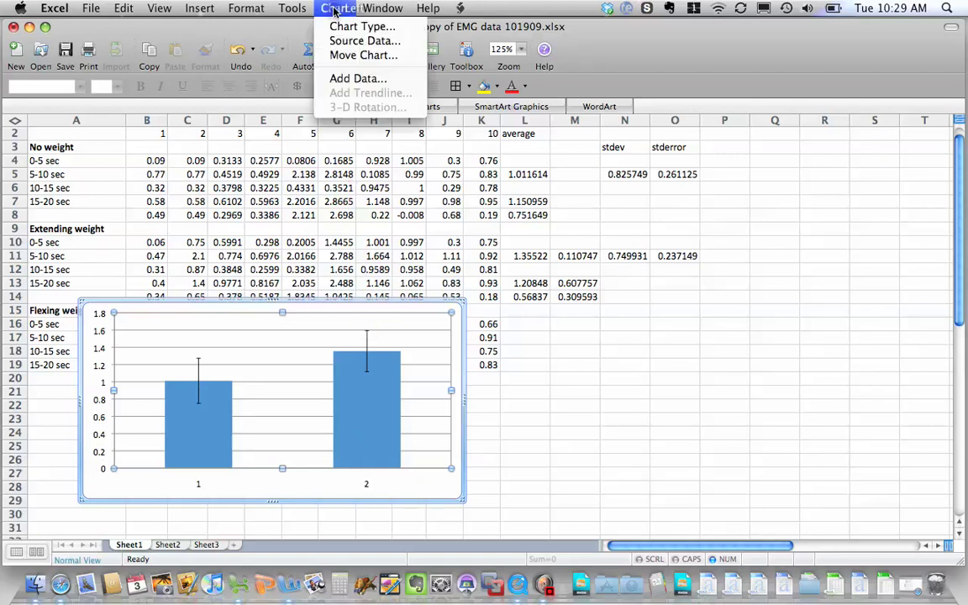
{"action": "left_click", "coordinate": [362, 40]}
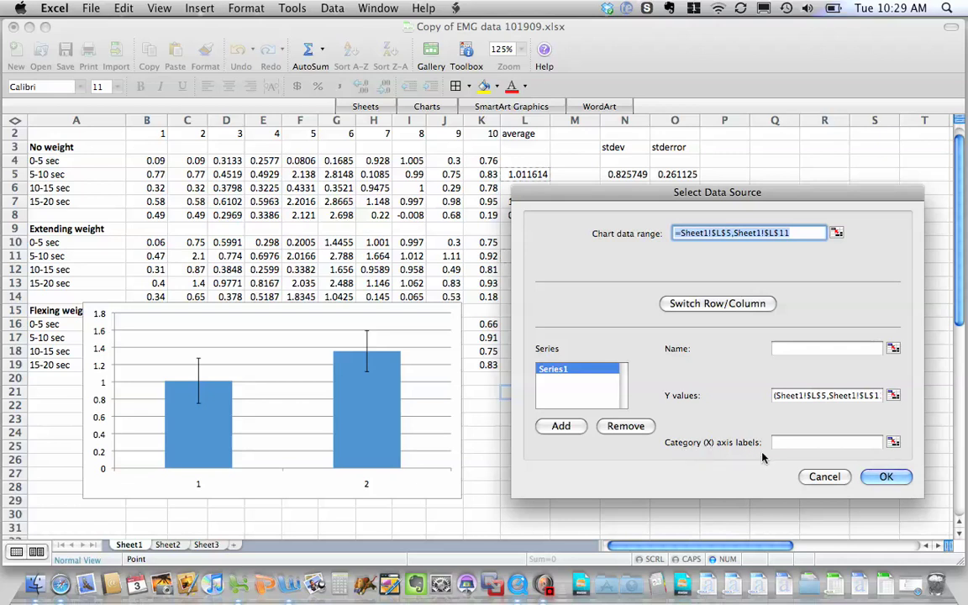
{"action": "left_click", "coordinate": [893, 443]}
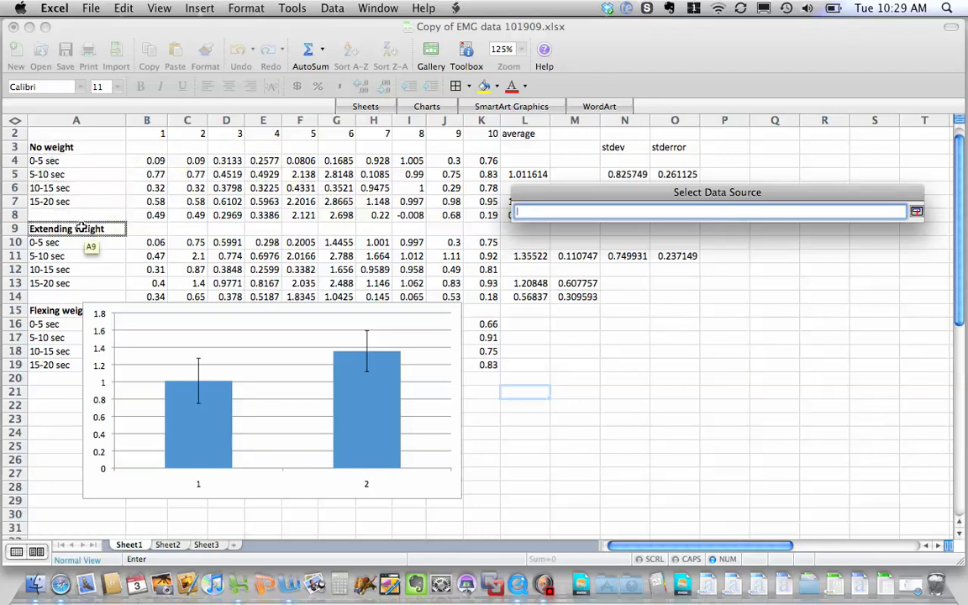
{"action": "left_click", "coordinate": [81, 147]}
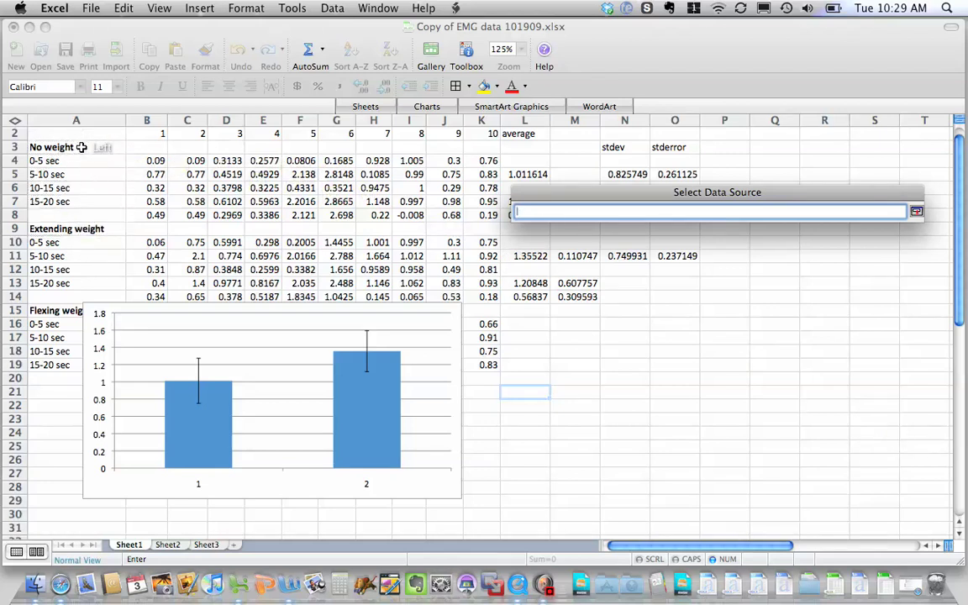
{"action": "left_click", "coordinate": [88, 230], "text": "super"}
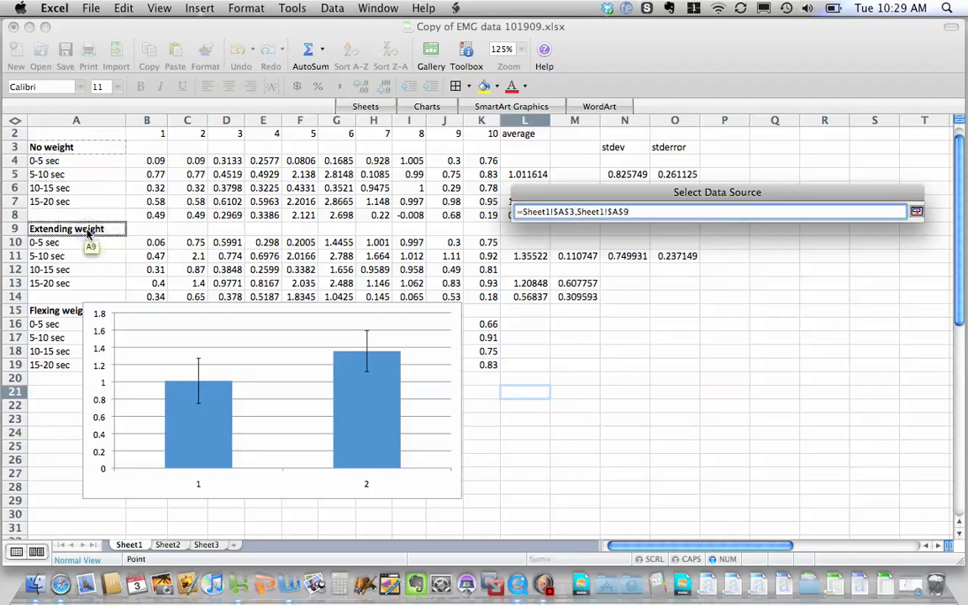
{"action": "left_click", "coordinate": [916, 213]}
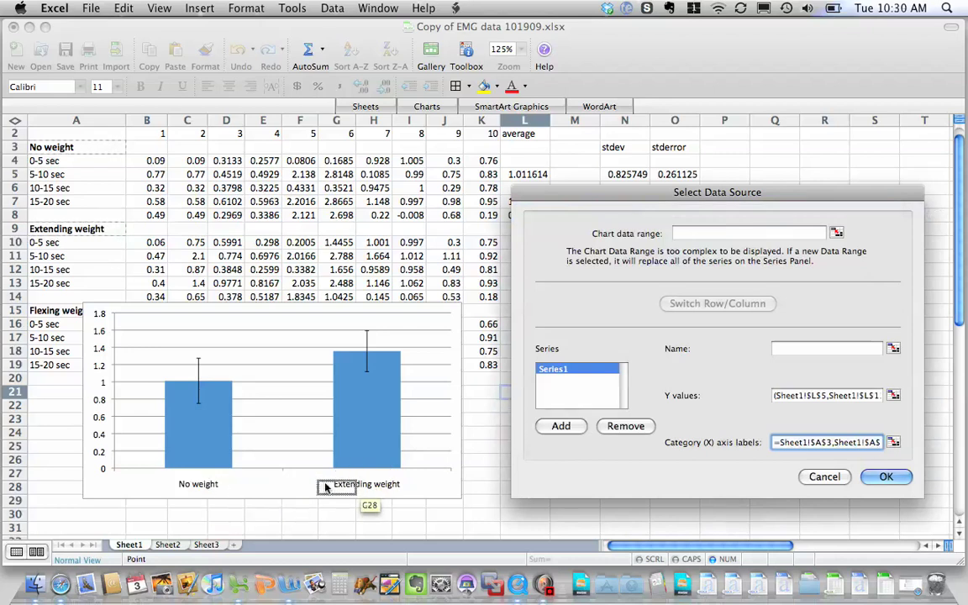
{"action": "left_click", "coordinate": [889, 477]}
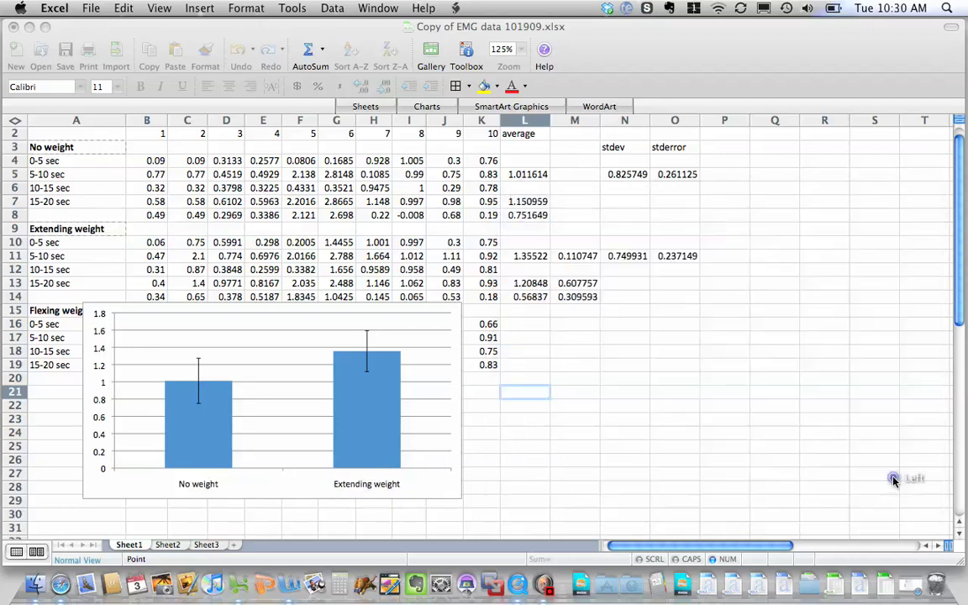
{"action": "mouse_move", "coordinate": [205, 392]}
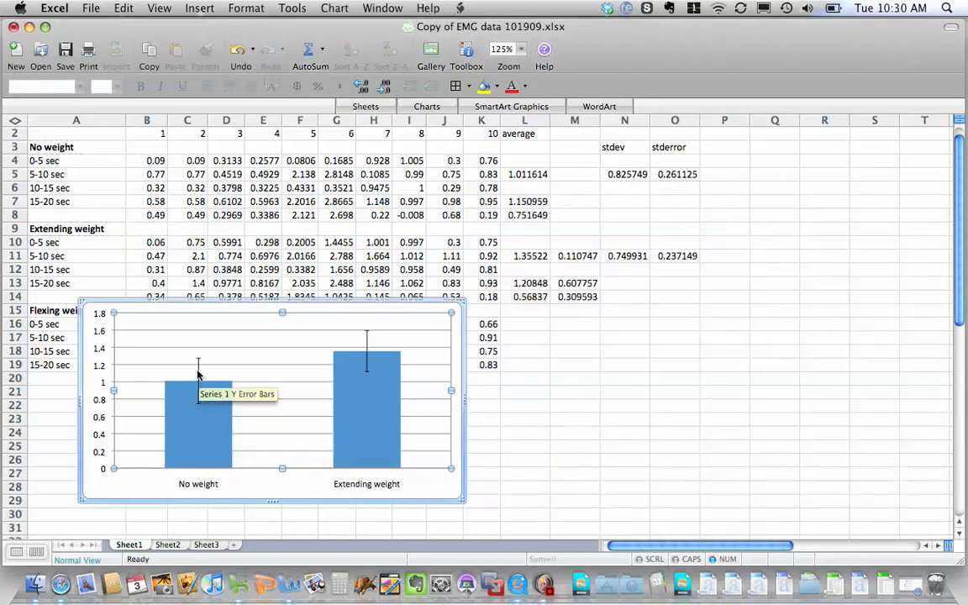